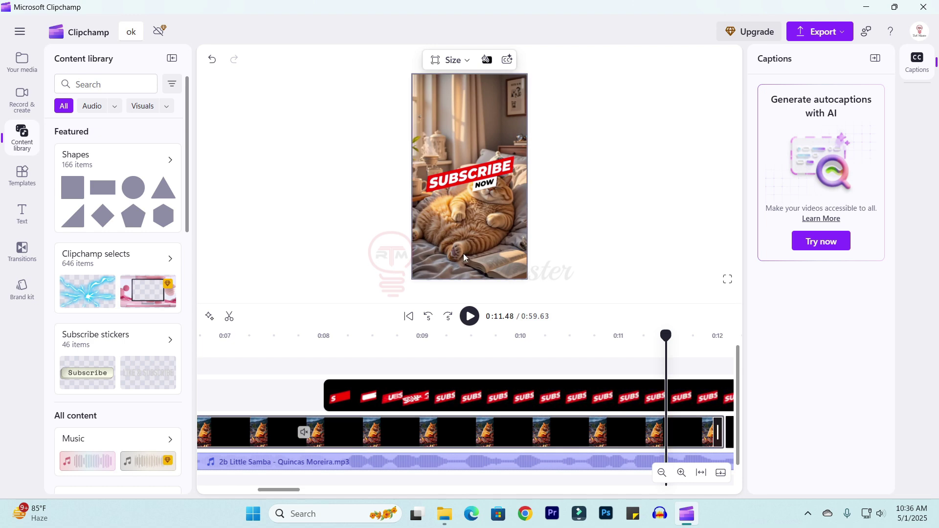
Move the playhead to about 0:07.63 and select the cat eat meat.mp4 clip on the timeline
click(287, 354)
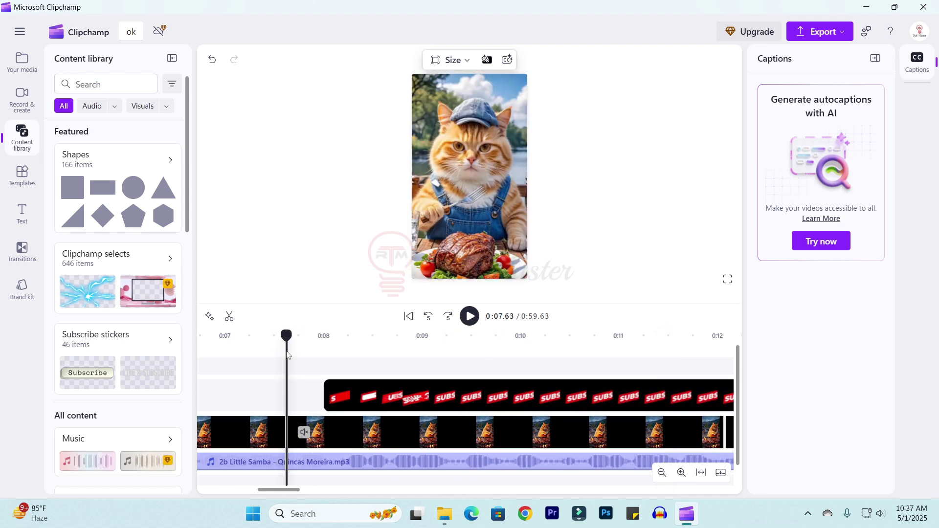
click(441, 106)
click(270, 437)
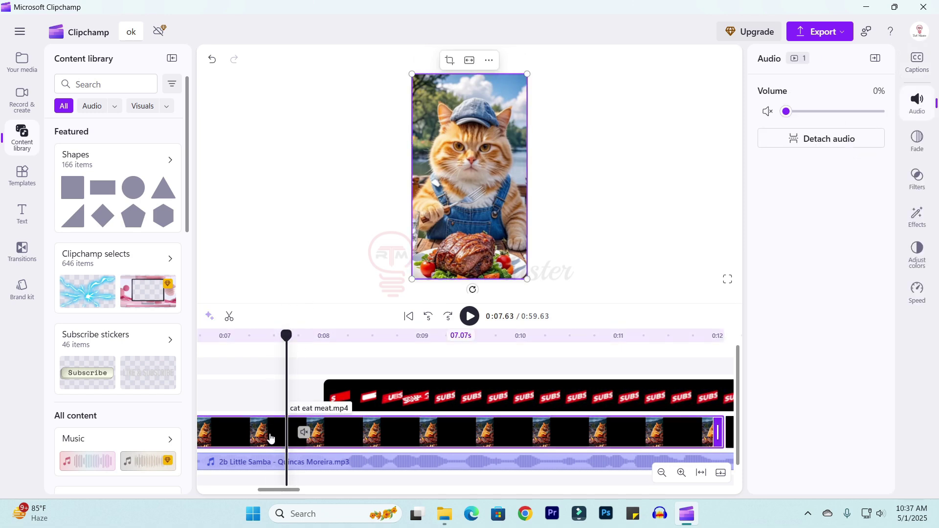
Apply the Orange and teal filter to the selected clip and try adjusting its intensity
click(916, 184)
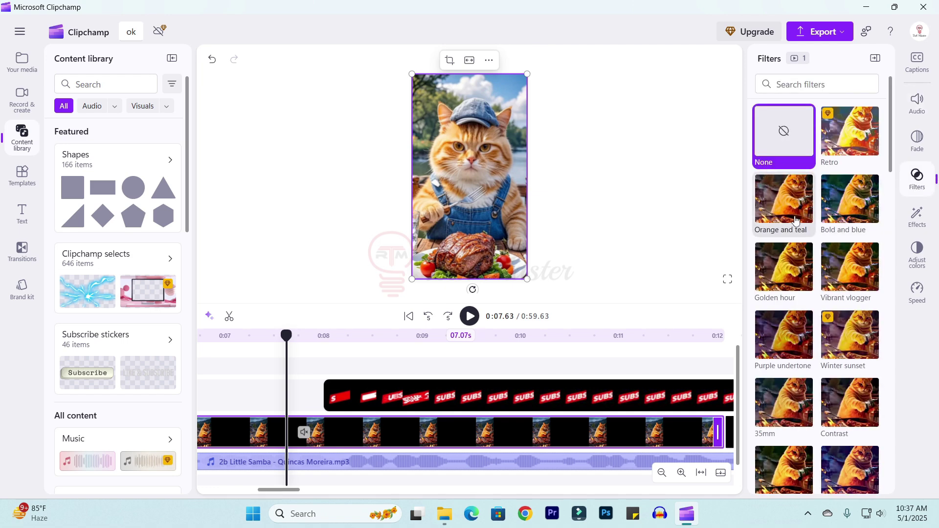
scroll(827, 414, down, 2)
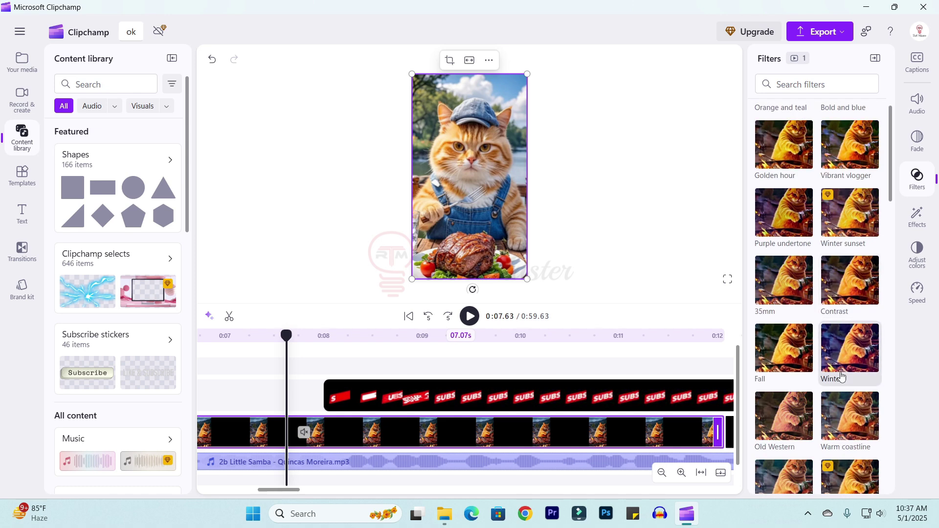
scroll(829, 377, up, 2)
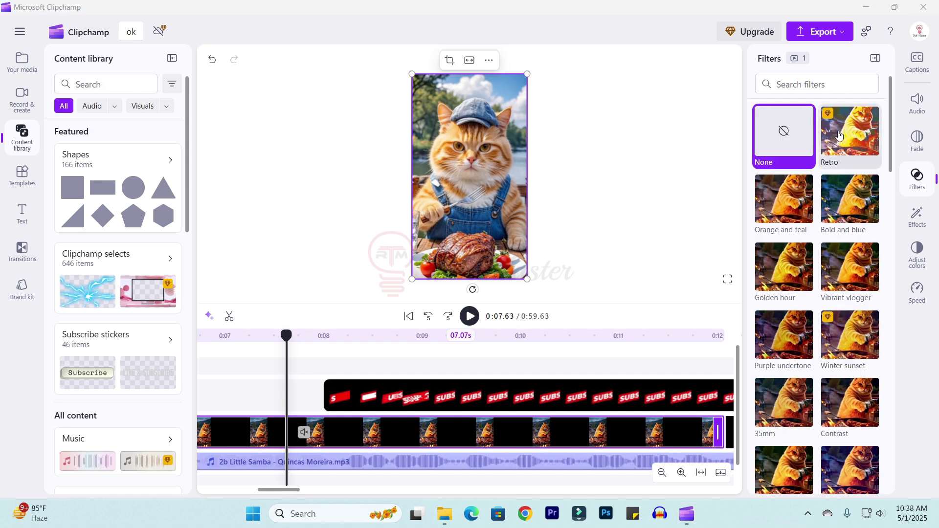
click(792, 207)
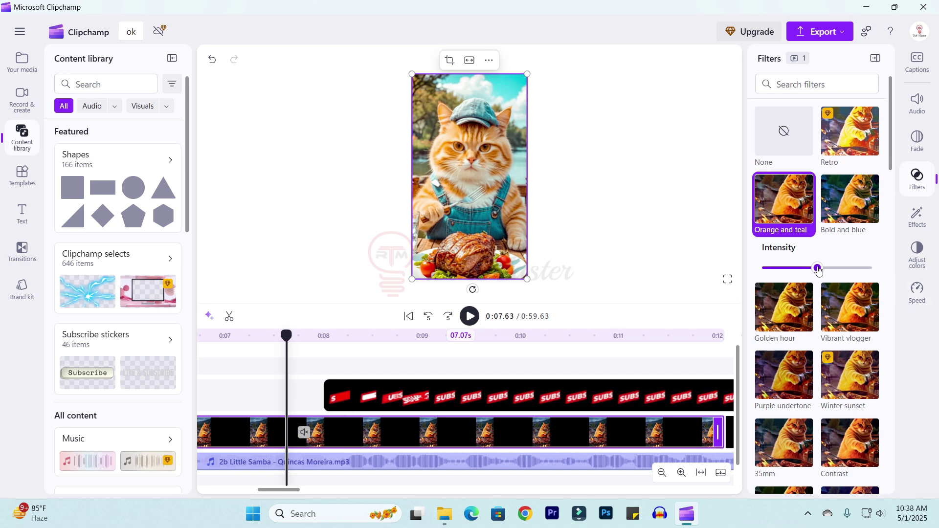
mouse_move(818, 268)
mouse_down()
mouse_move(838, 269)
mouse_move(770, 269)
mouse_move(822, 274)
mouse_up()
Change the clip's filter to Muted B&W
scroll(795, 271, down, 10)
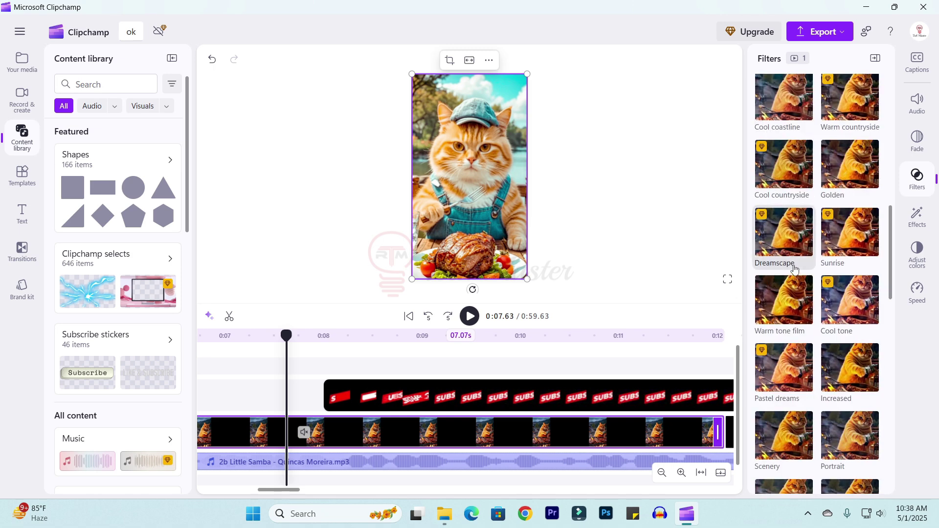
scroll(795, 269, down, 10)
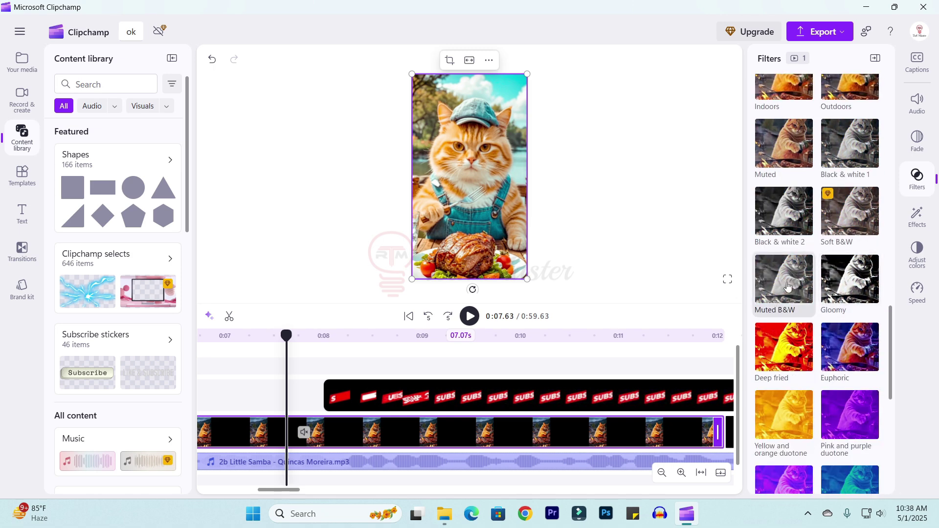
click(787, 286)
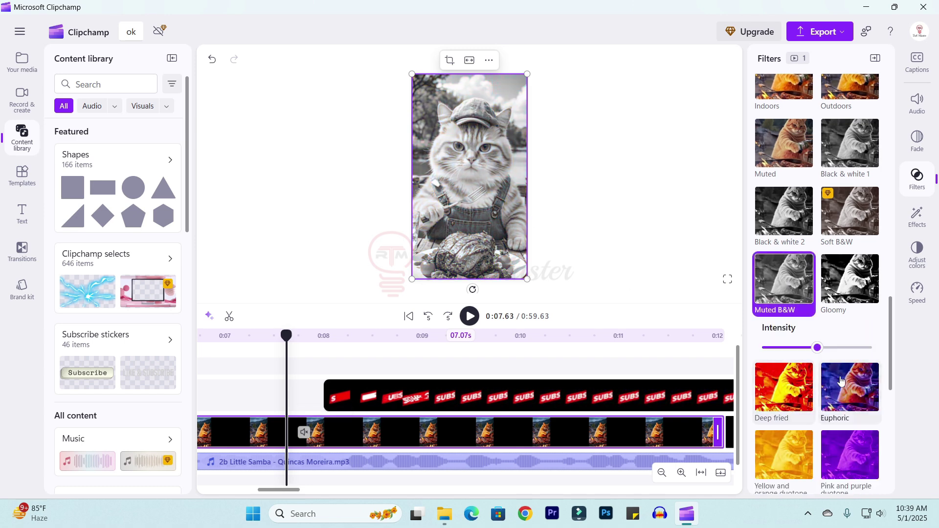
Browse the remaining filters and reset the clip's filter to None
scroll(790, 339, down, 5)
scroll(789, 339, down, 3)
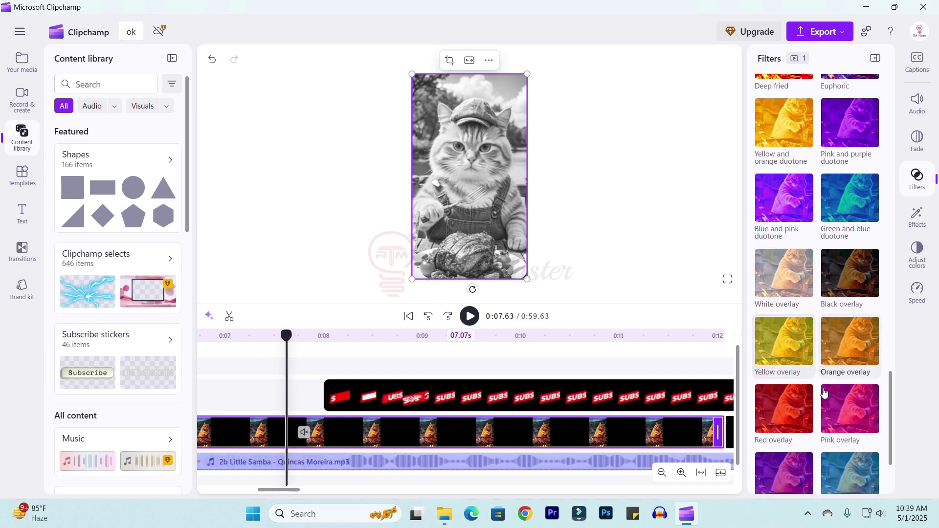
scroll(858, 411, up, 5)
scroll(859, 410, up, 10)
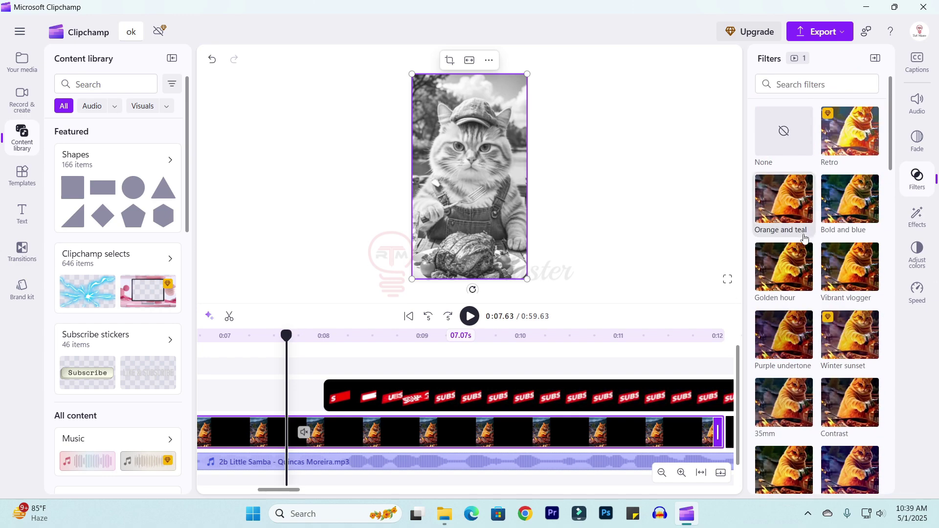
click(782, 146)
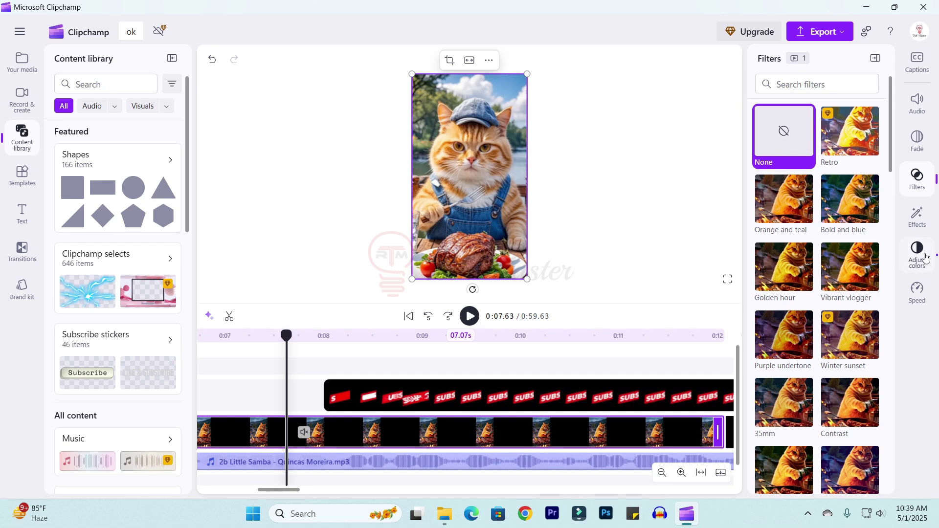
Browse the video effects and apply the Blur effect to the clip
click(917, 216)
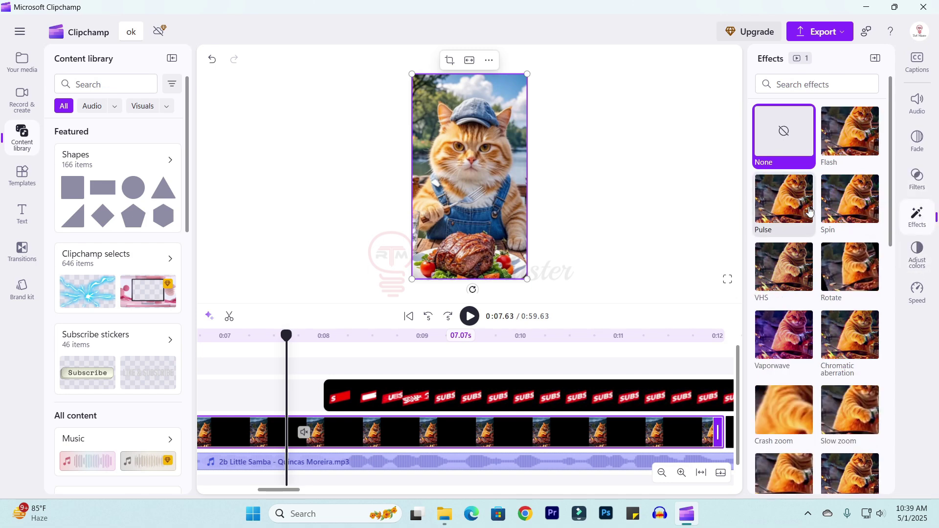
scroll(832, 293, down, 5)
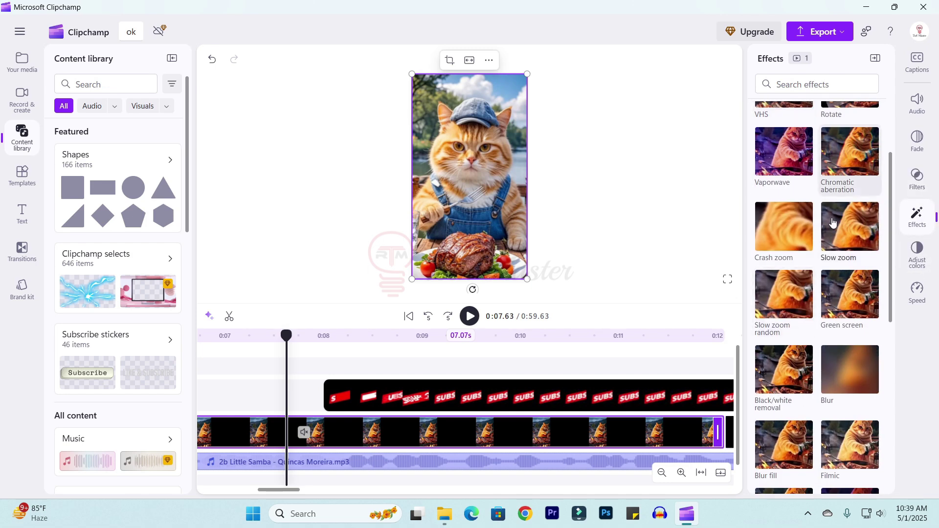
scroll(833, 189, up, 3)
scroll(827, 308, down, 4)
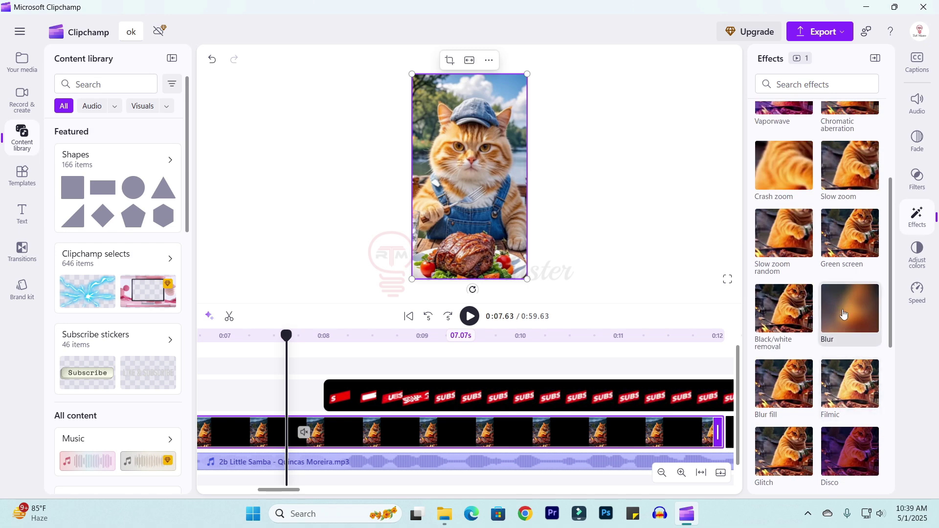
click(843, 314)
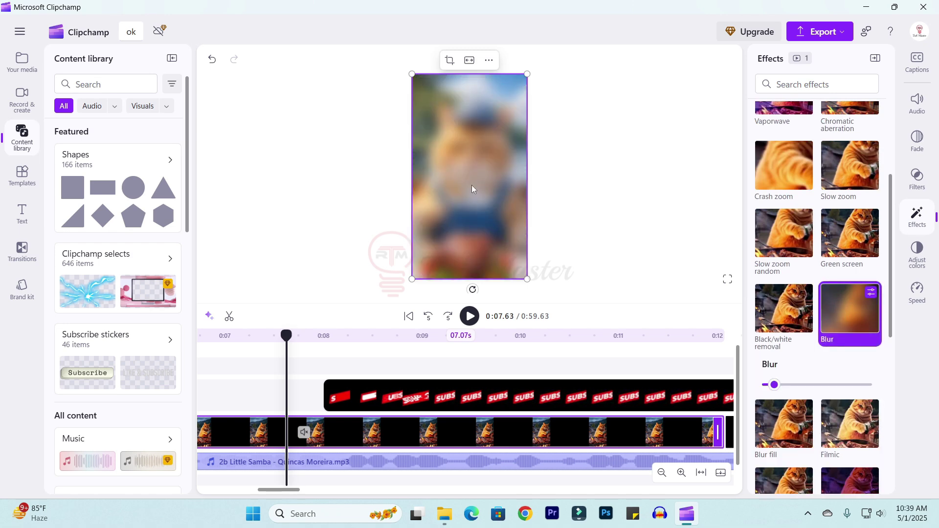
Try Black/white removal in place of Blur, switch the clip to the Vaporwave effect, and scrub to about 0:08.07 to preview it
click(781, 310)
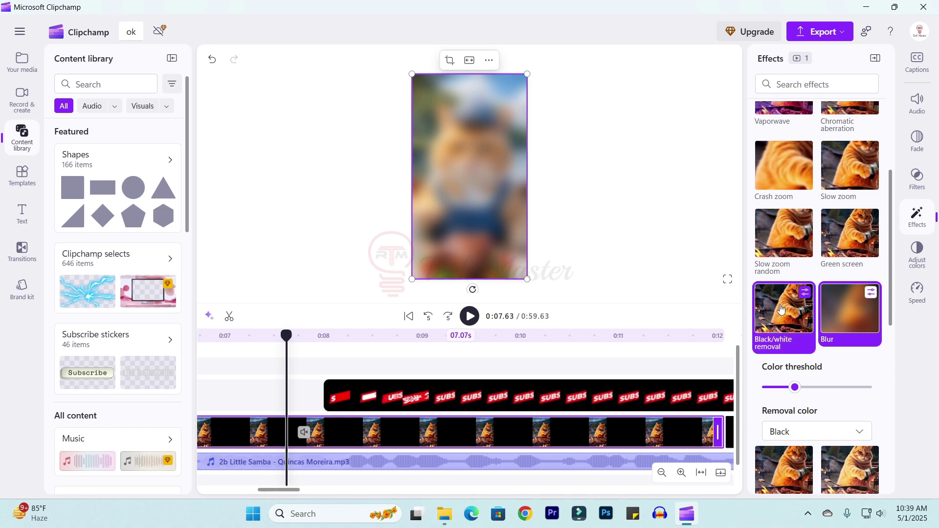
click(858, 312)
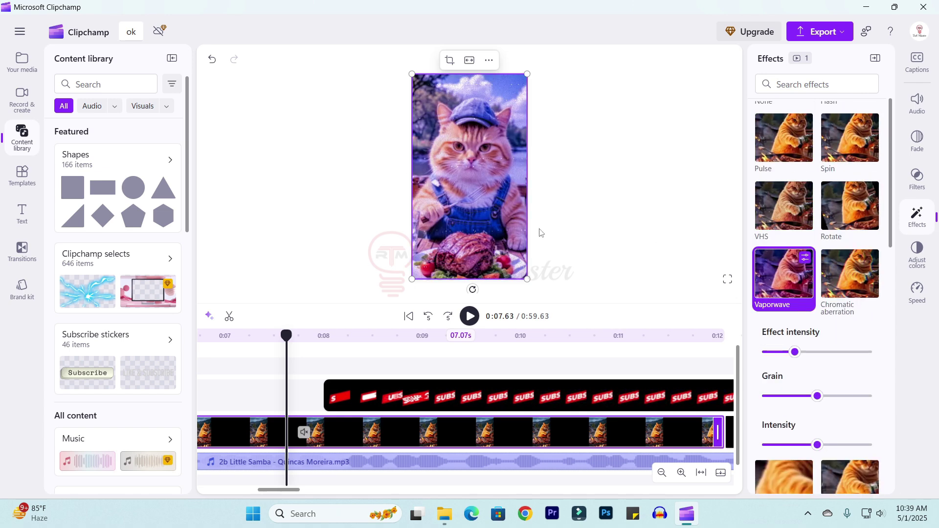
drag(286, 336, 332, 350)
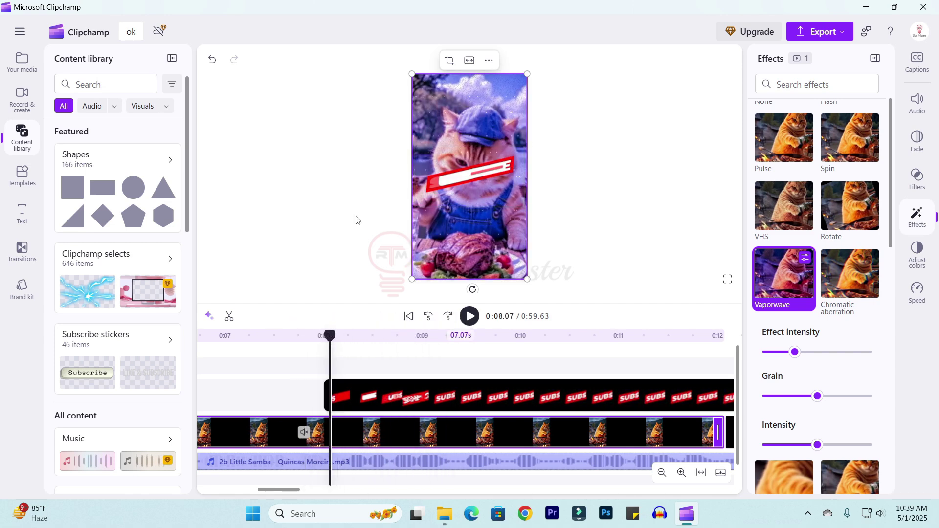
Try the Spin and Smoke effects on the clip in turn, scrubbing to preview each, and reset the effect to None
key(ctrl+z)
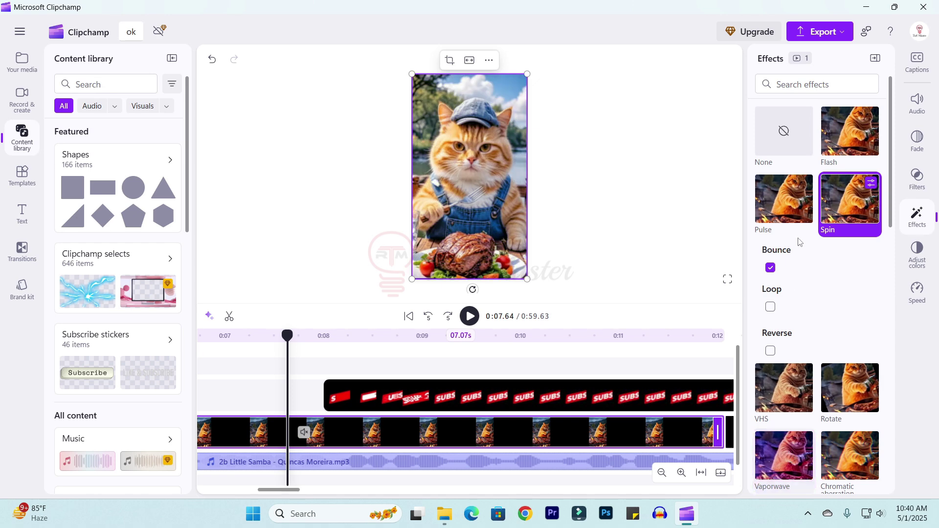
drag(288, 336, 330, 348)
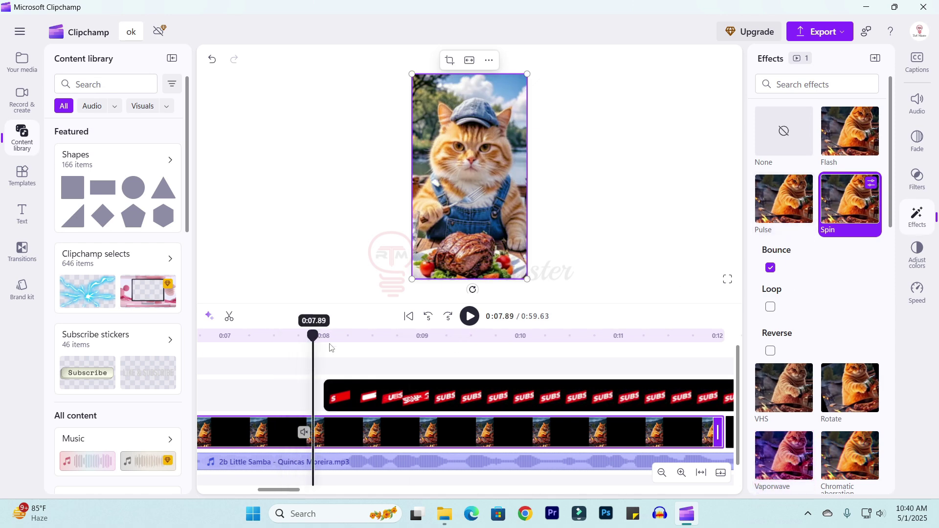
scroll(789, 396, down, 10)
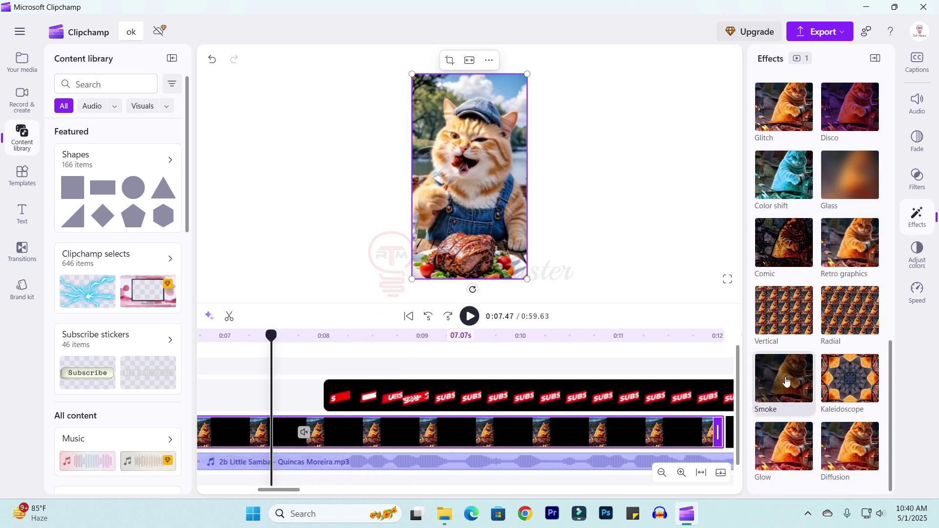
click(786, 381)
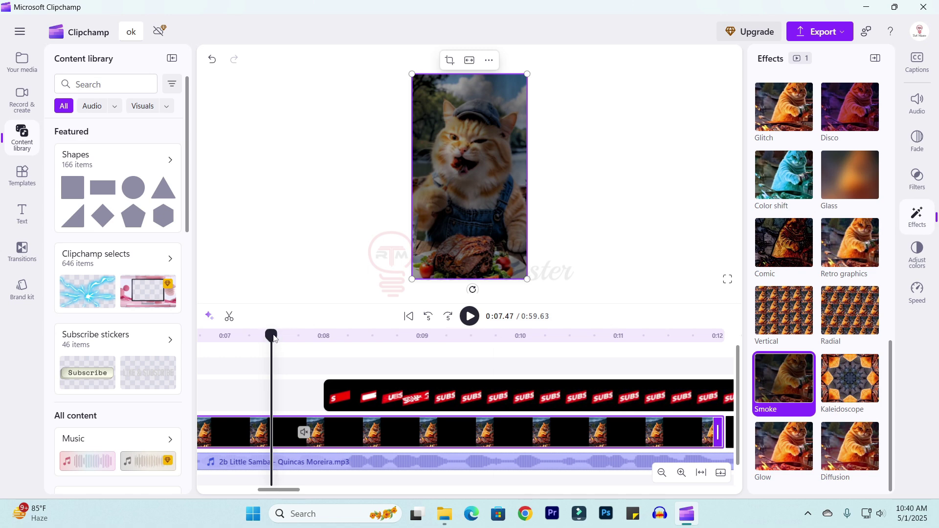
drag(272, 337, 291, 352)
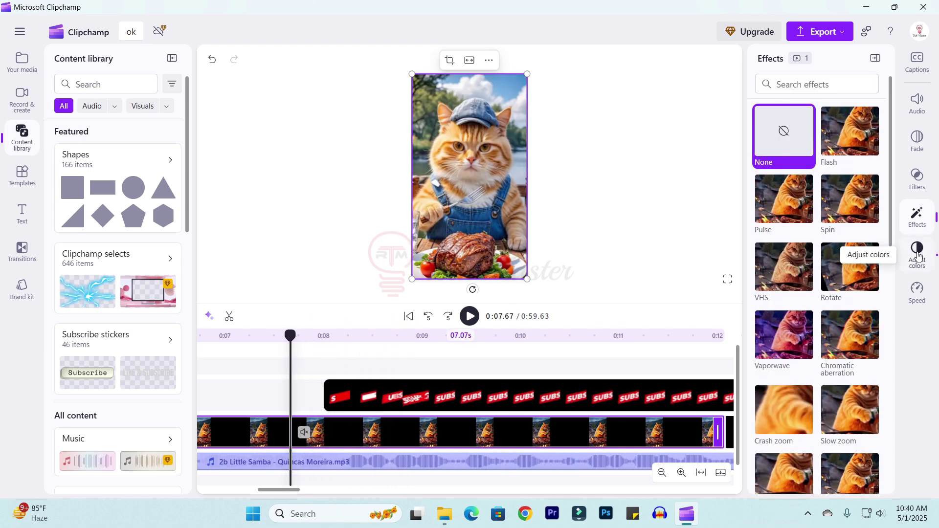
Slightly raise the contrast, exposure and saturation of the clip in its color adjustments
click(917, 253)
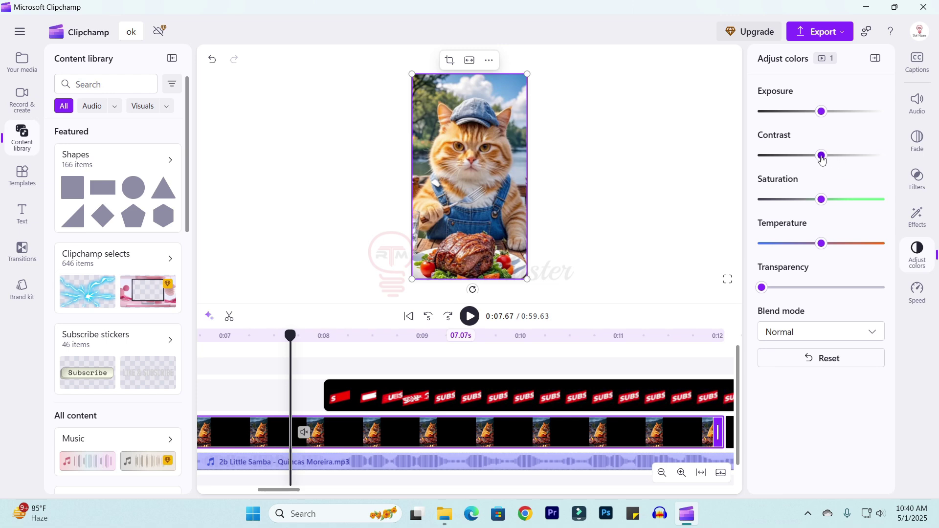
mouse_move(822, 157)
mouse_down()
mouse_move(843, 157)
mouse_move(820, 156)
mouse_move(827, 159)
mouse_up()
drag(822, 113, 830, 120)
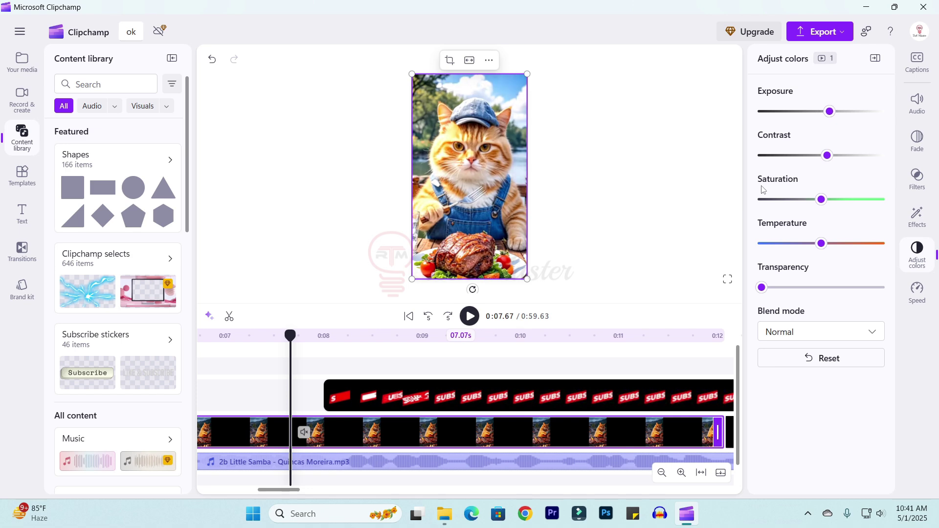
drag(823, 205, 835, 206)
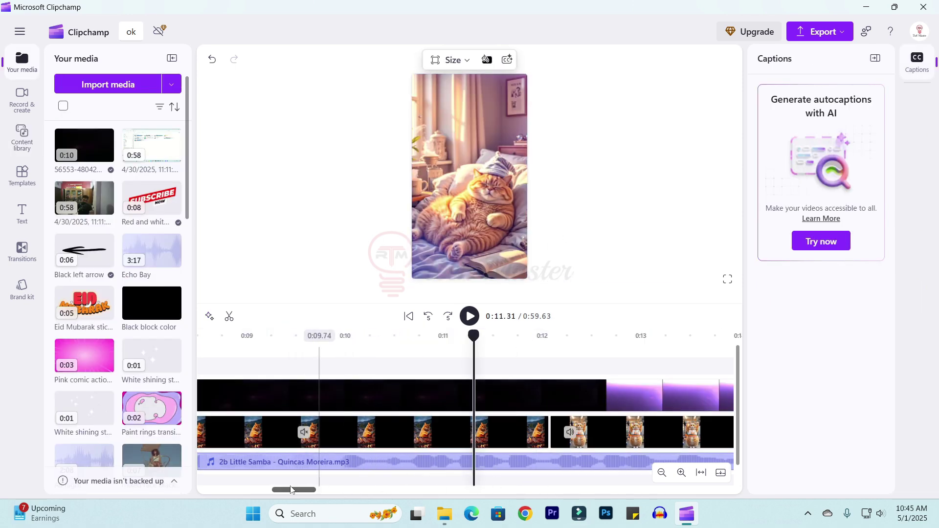
Slow the cat eat meat clip starting at about 0:05.9 to a speed of 0.6 and play it back to check
click(313, 432)
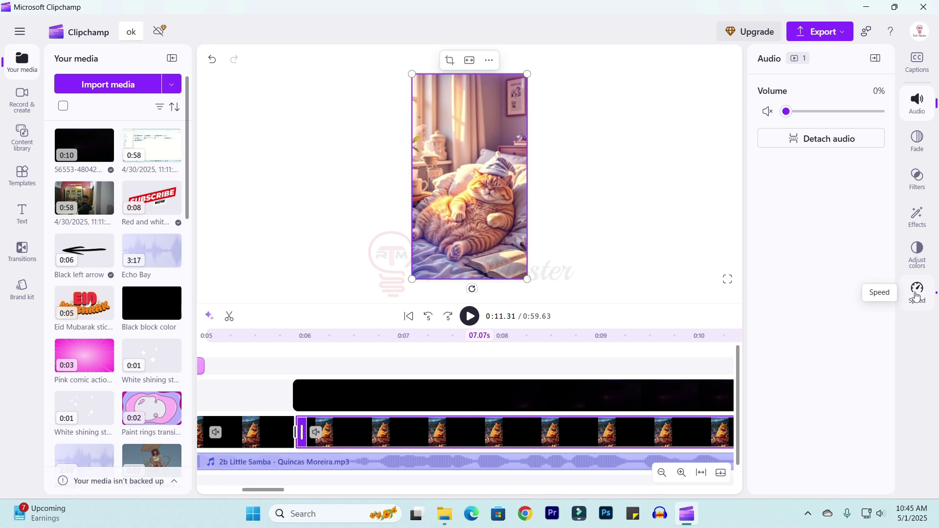
click(916, 296)
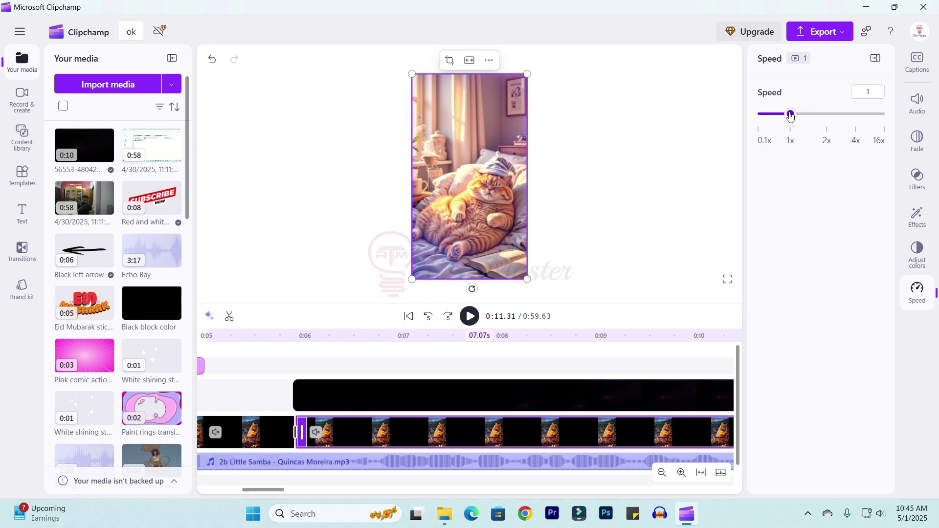
drag(790, 114, 779, 117)
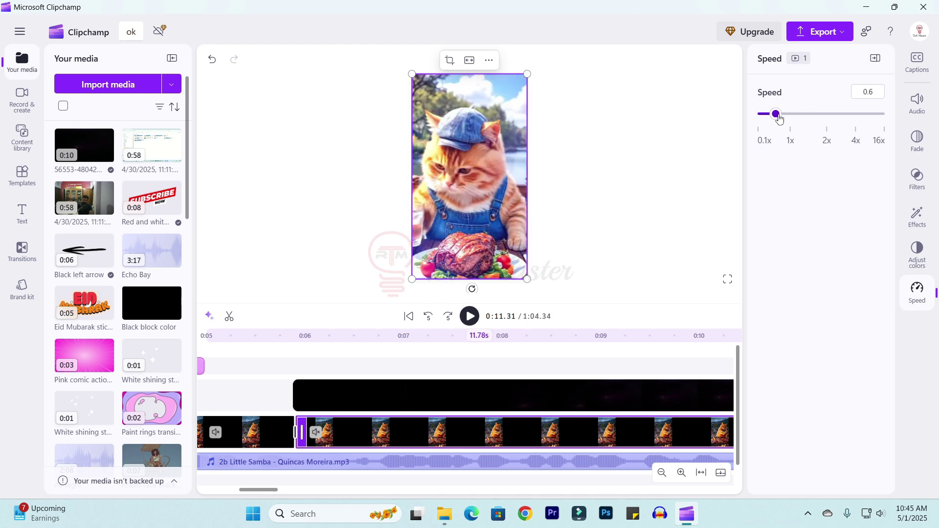
click(306, 362)
key(space)
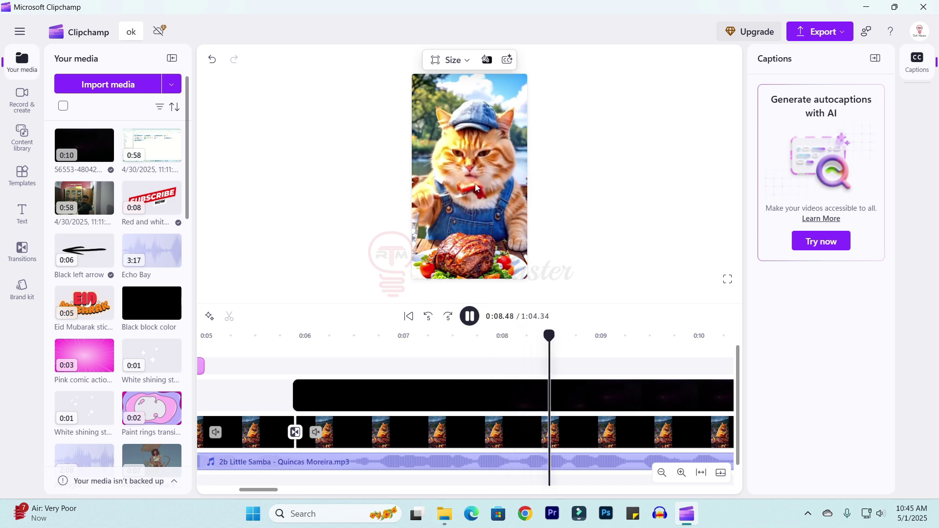
key(space)
Set the speed of the cat eat meat clip to 1.7 and preview it from its start at about 0:05.91
click(367, 434)
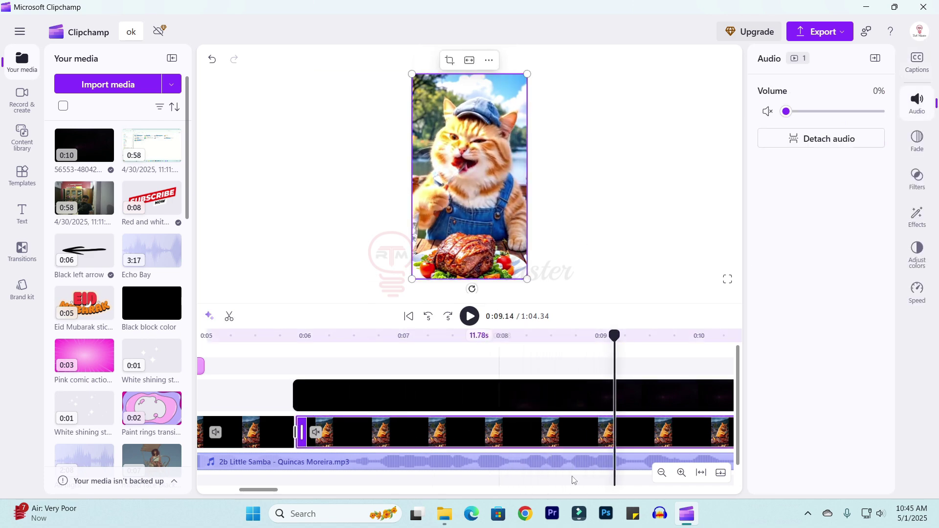
click(917, 293)
drag(779, 119, 818, 123)
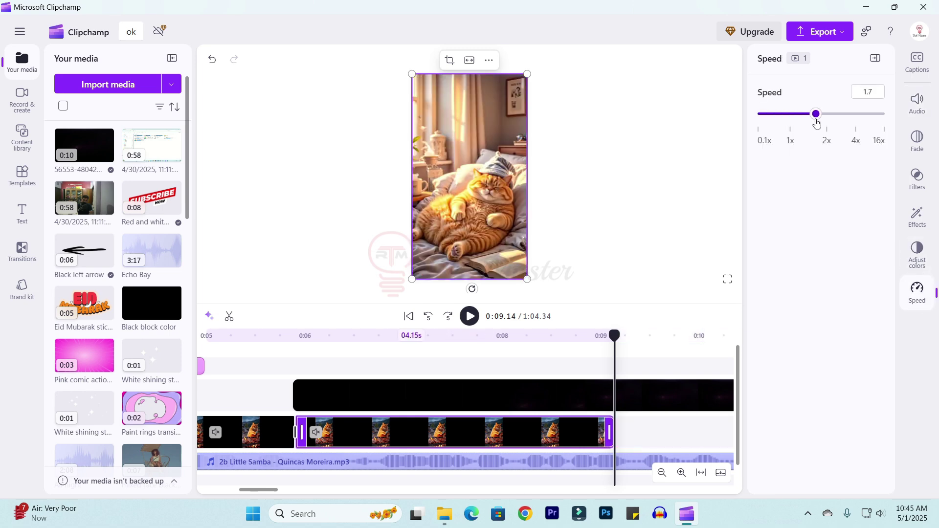
click(296, 365)
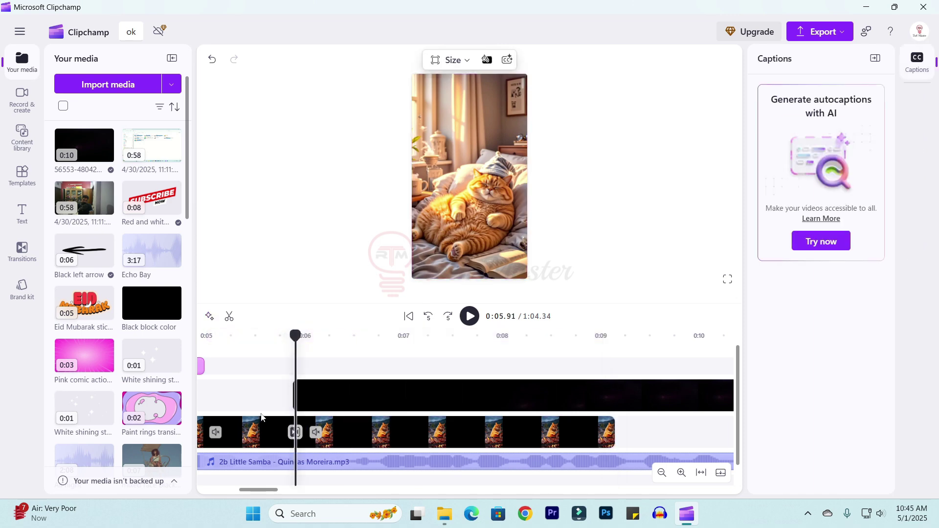
key(space)
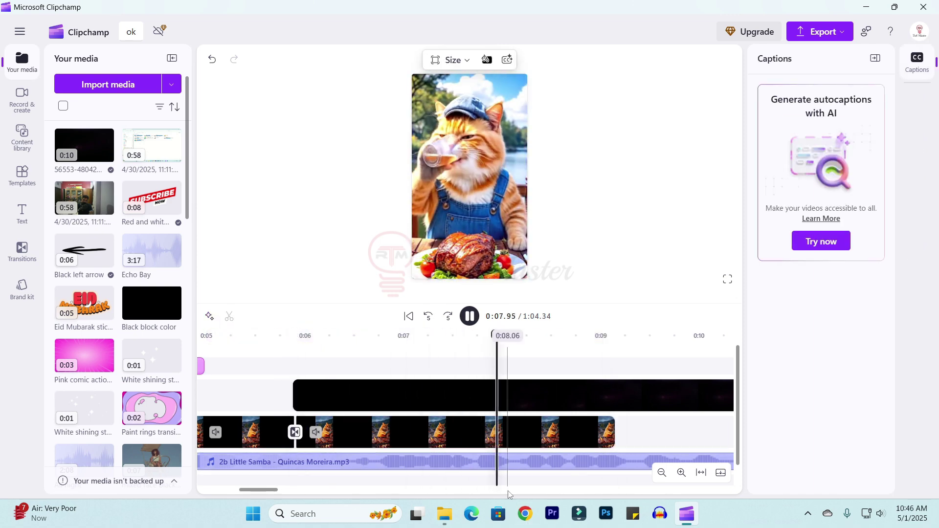
key(space)
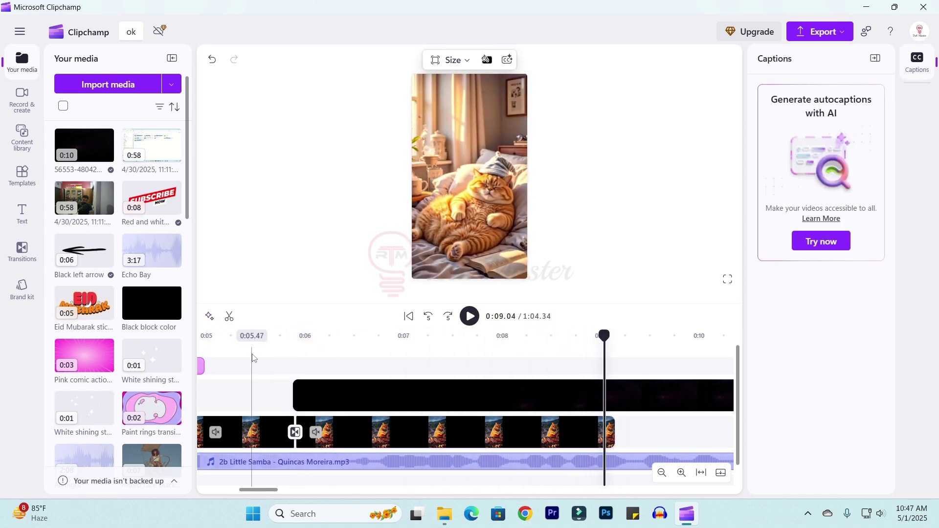
click(349, 158)
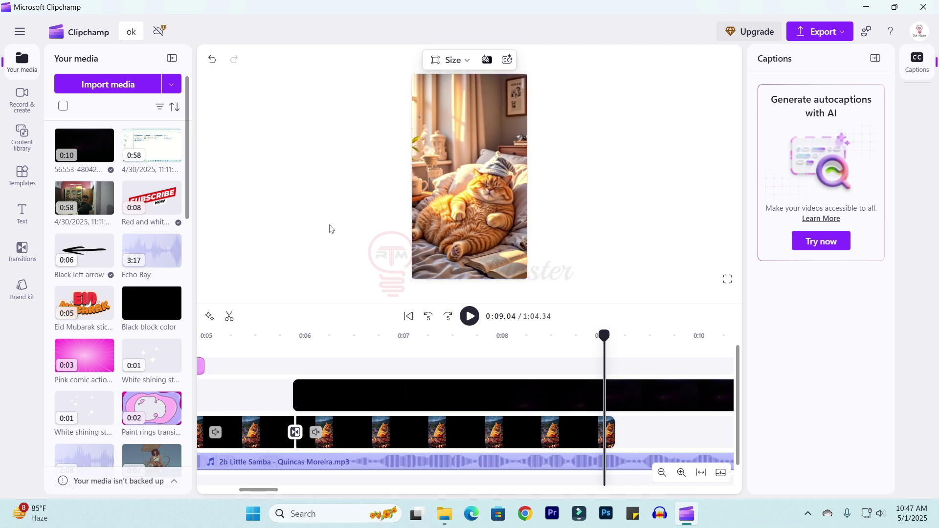
drag(605, 336, 407, 388)
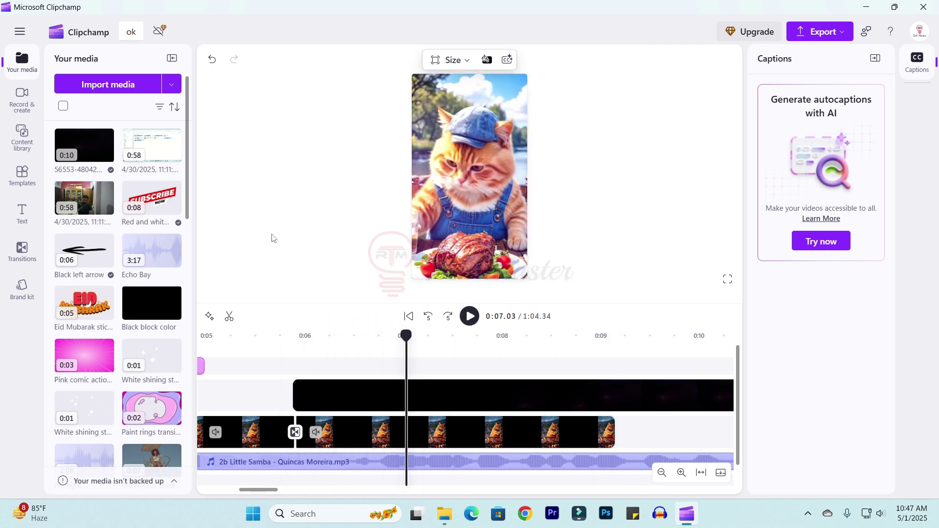
Export the video at 1080p quality
click(844, 34)
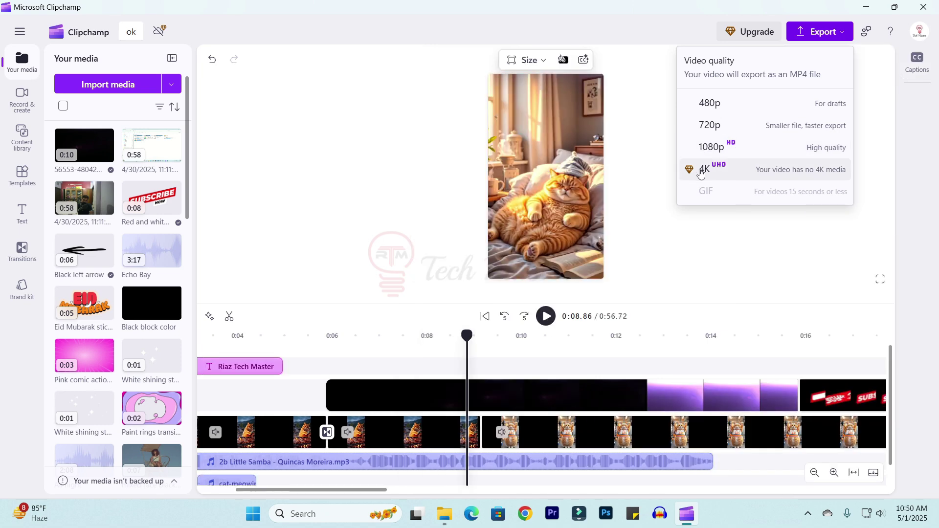
click(740, 149)
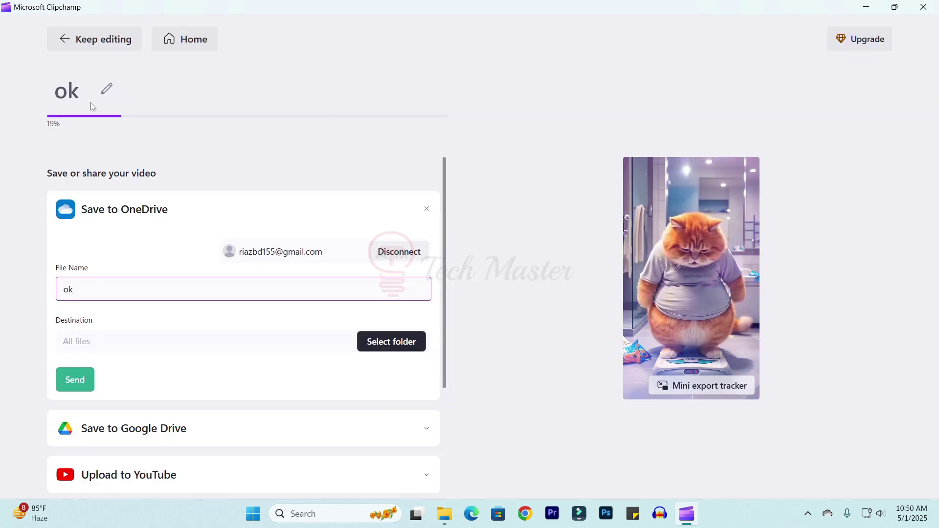